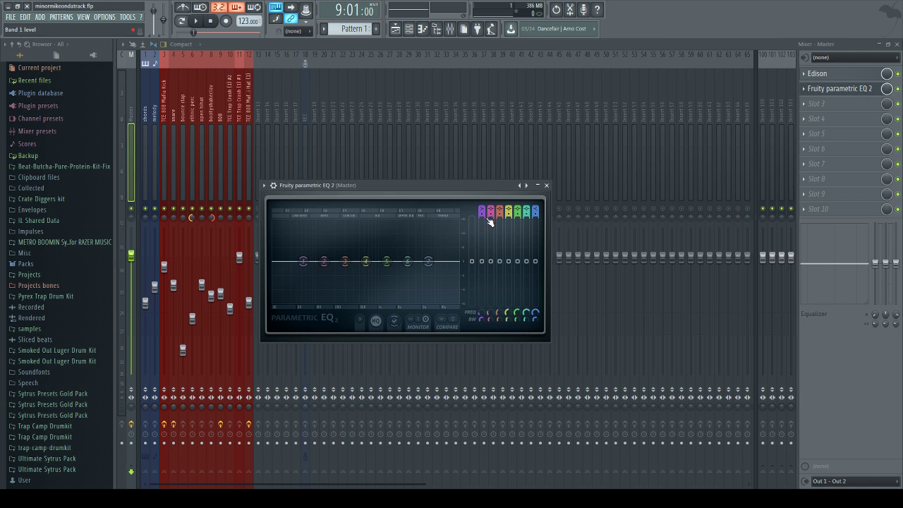
Step: Set band 7 of the master EQ to low pass and sweep its cutoff down to about 143 Hz during playback
drag(537, 207, 538, 218)
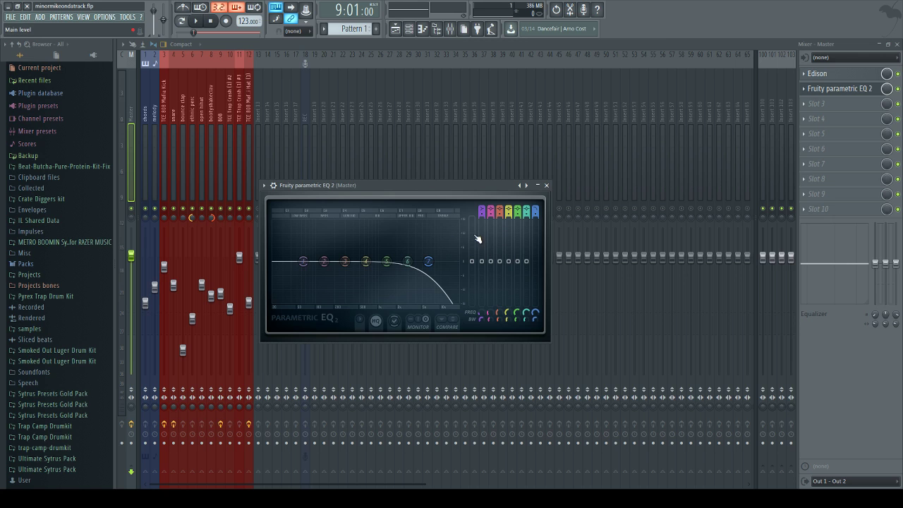
drag(535, 315, 535, 334)
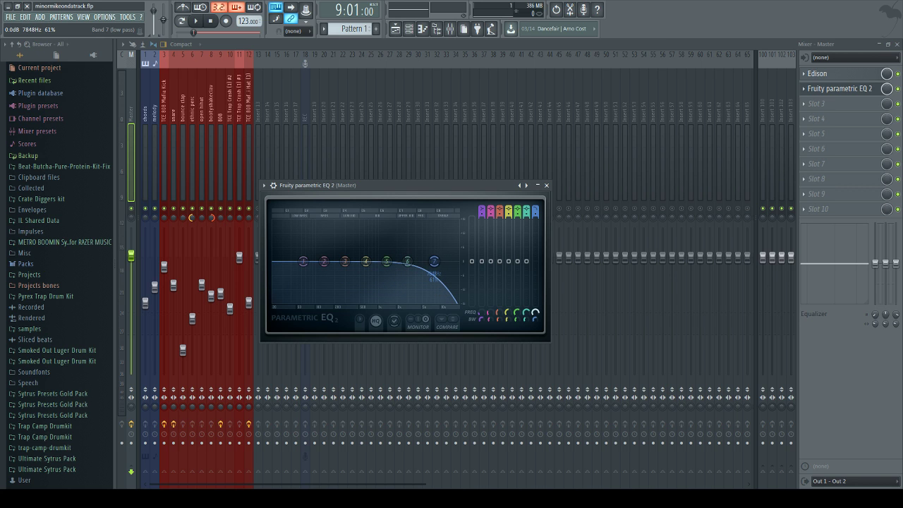
click(195, 21)
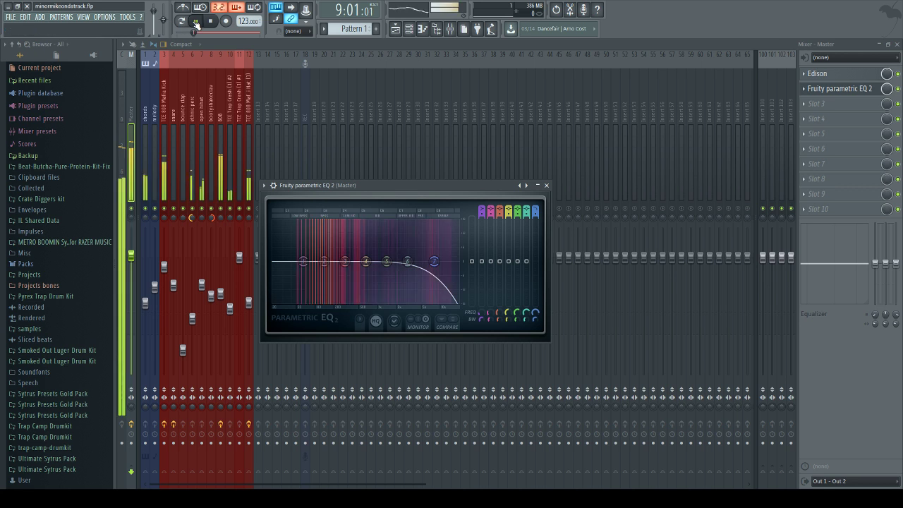
drag(535, 313, 535, 378)
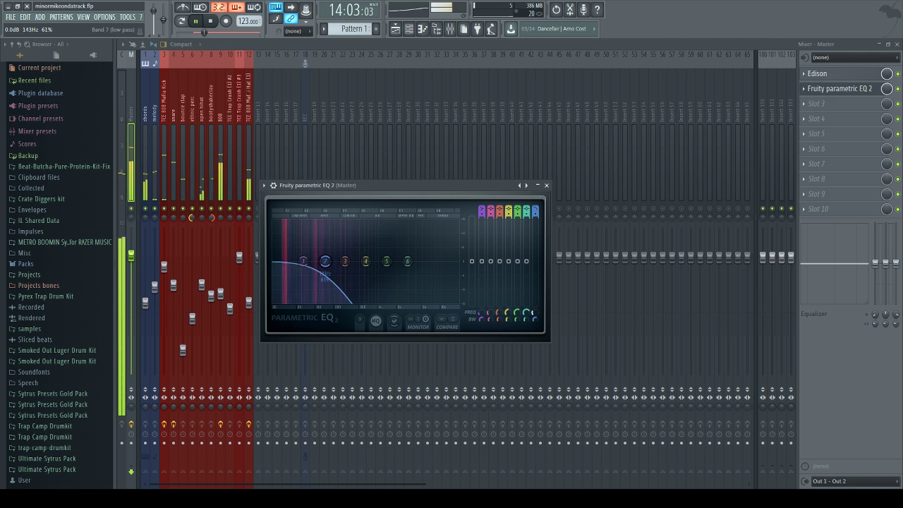
Step: Audition steeper and gentler slopes on the master's band 7 low pass, raise its cutoff again and stop playback
drag(534, 379, 552, 233)
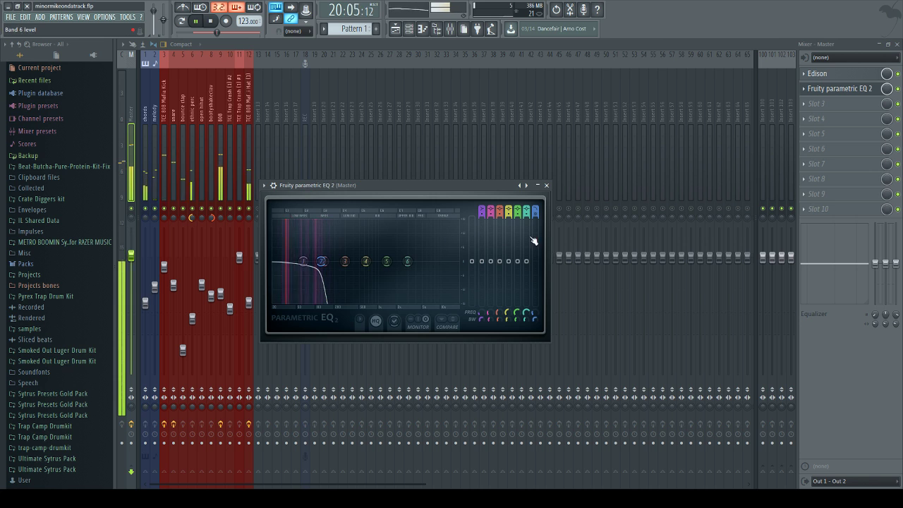
scroll(321, 261, down, 2)
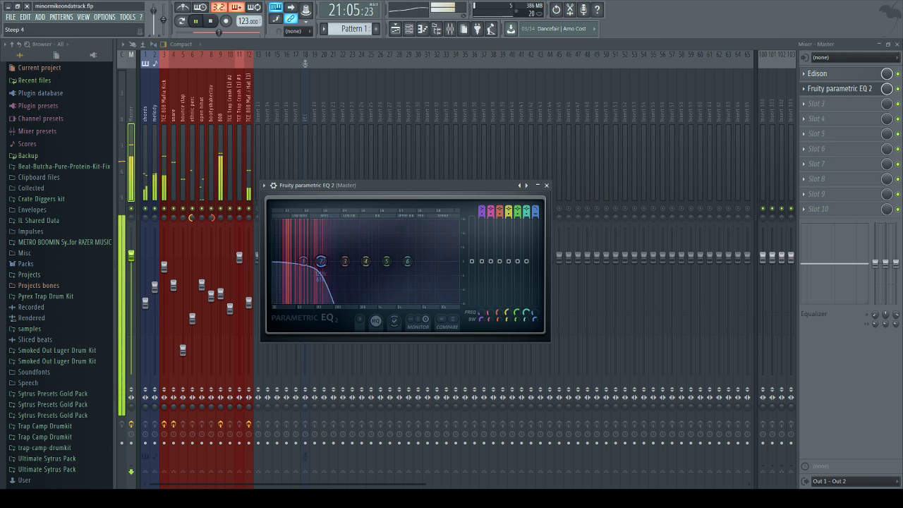
scroll(321, 261, down, 1)
scroll(321, 261, up, 1)
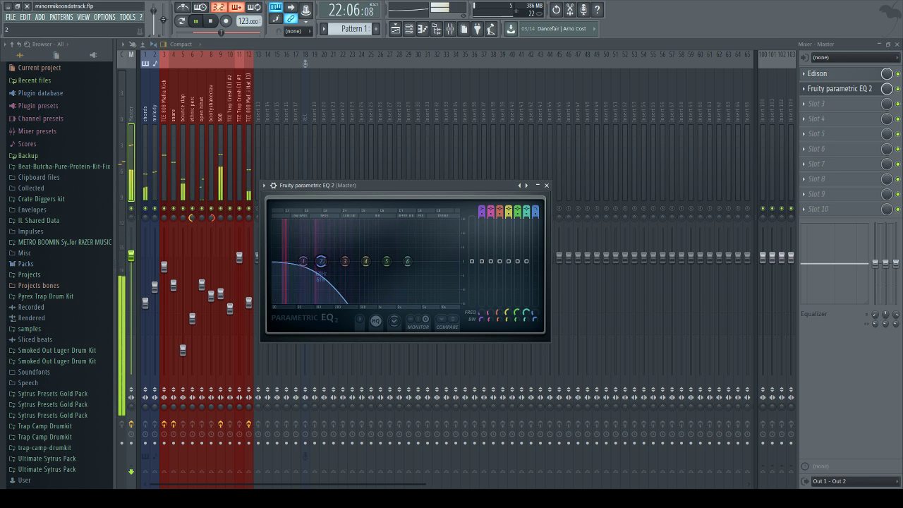
scroll(534, 315, up, 6)
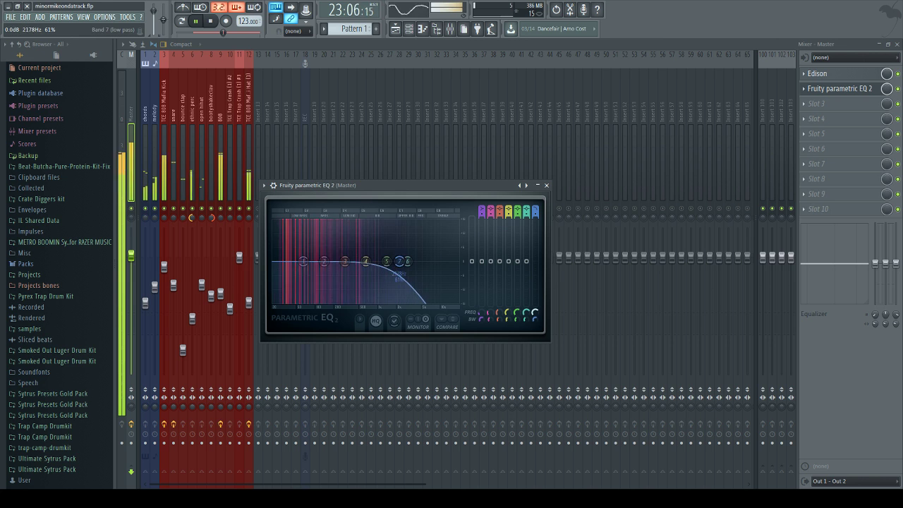
click(211, 22)
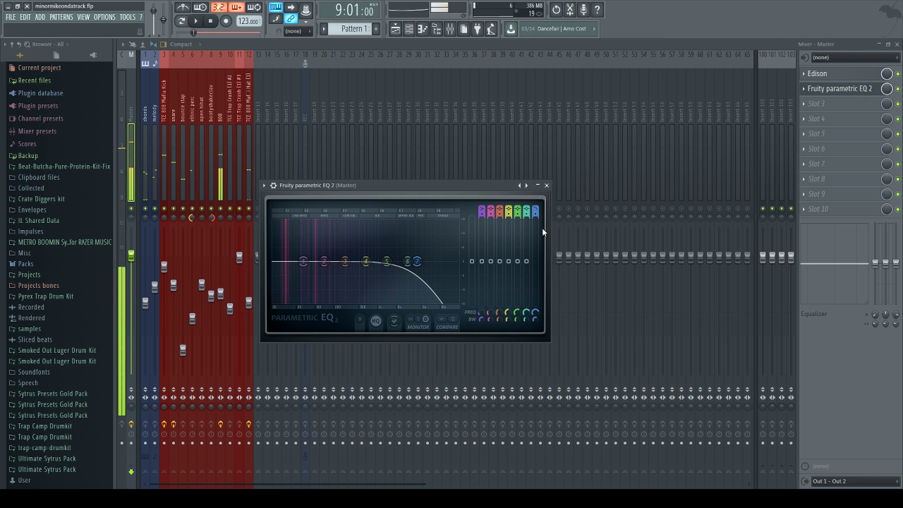
Step: Disable the master EQ's band 7 and audition a band 1 high-pass sweep during playback, finishing with band 1 disabled and playback stopped
scroll(535, 210, down, 1)
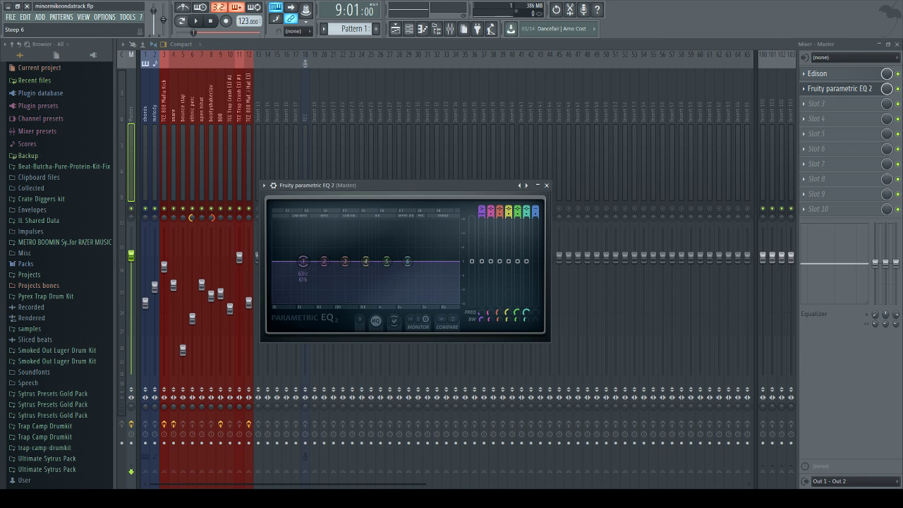
scroll(480, 210, down, 3)
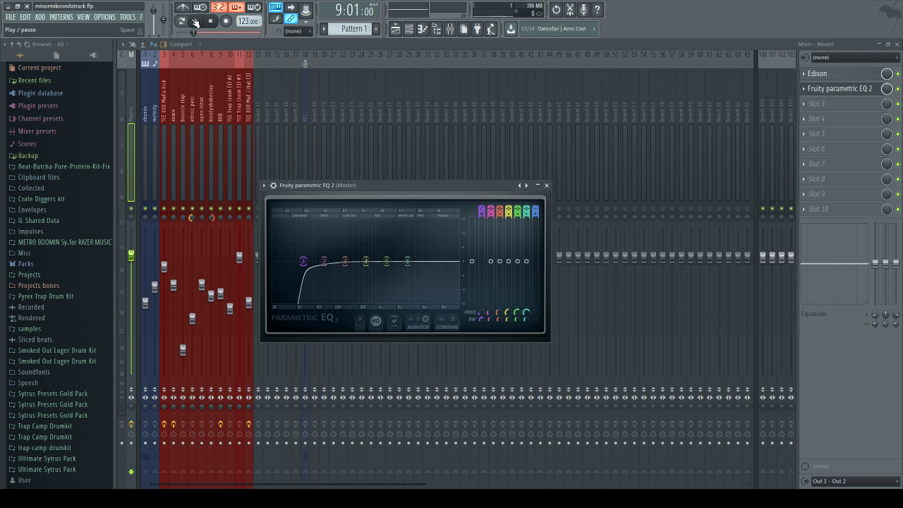
click(195, 22)
drag(303, 261, 409, 261)
drag(482, 211, 482, 237)
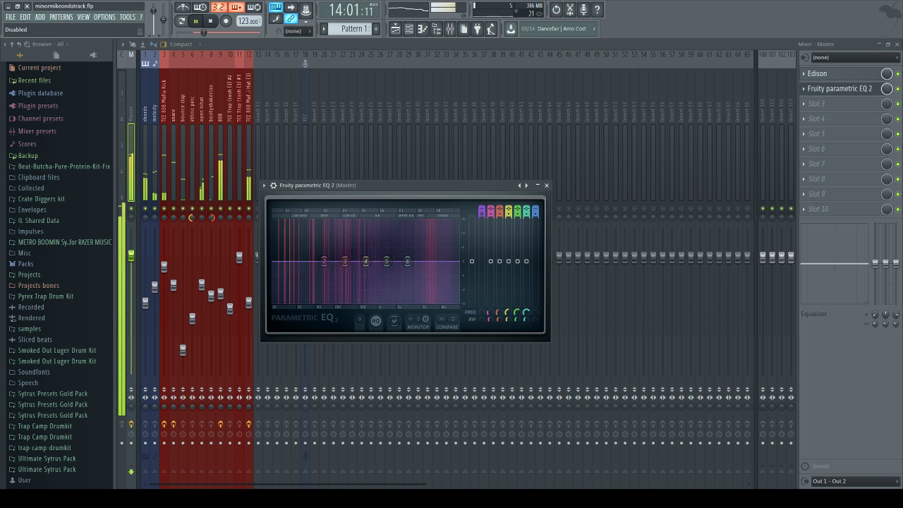
click(198, 22)
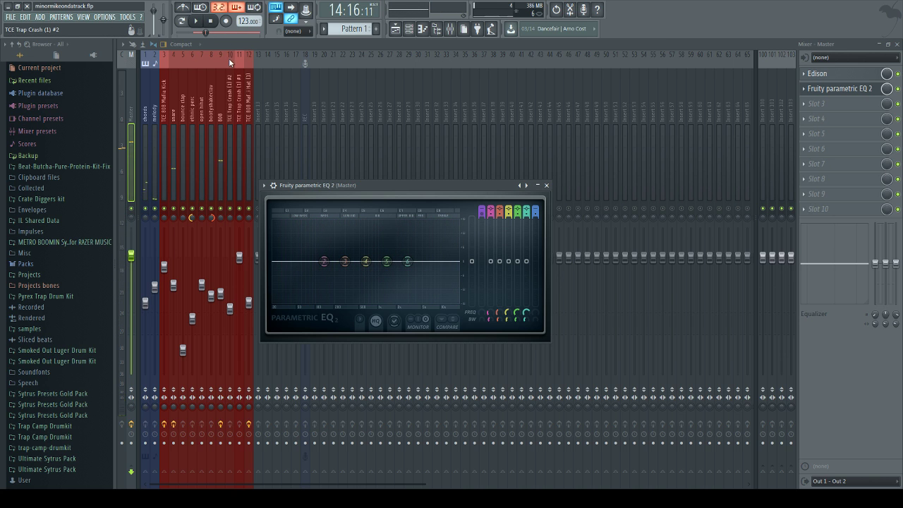
Step: Solo the TCE 808 Mafia Kick track and start playback with its Fruity parametric EQ 2 open
click(164, 107)
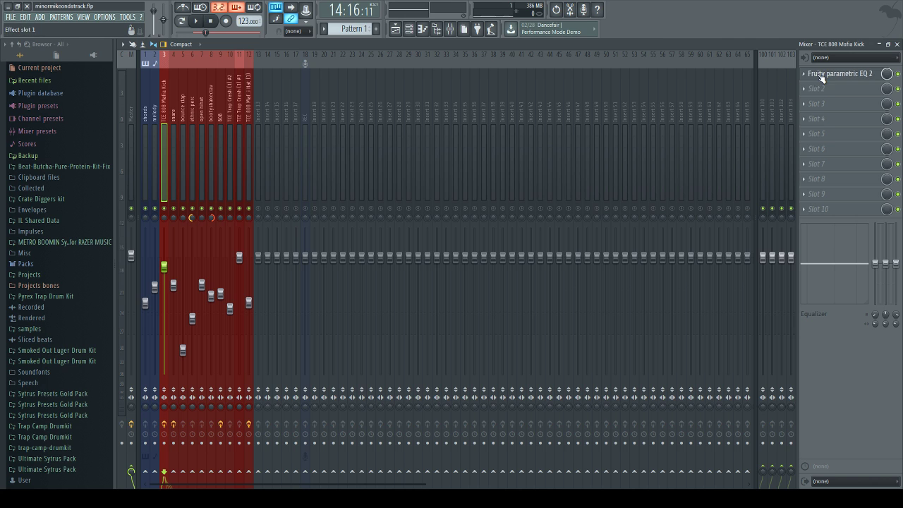
click(824, 77)
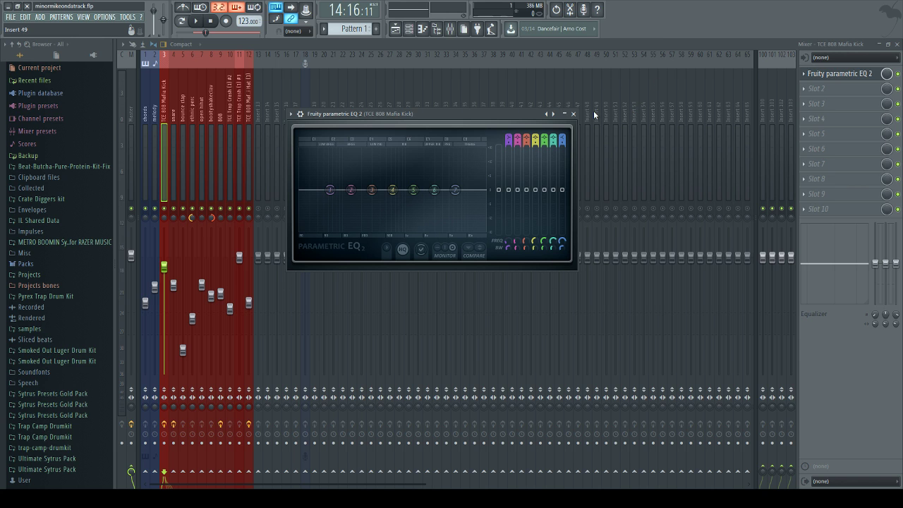
right_click(164, 209)
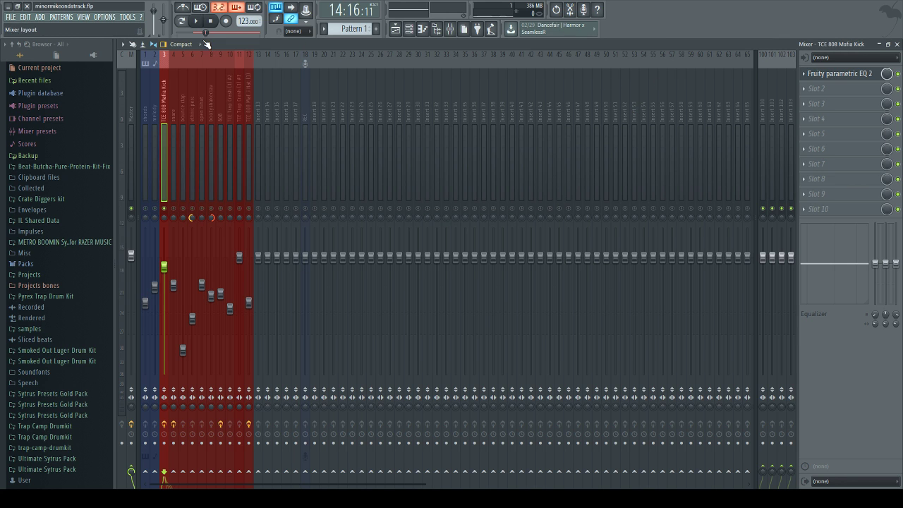
click(199, 22)
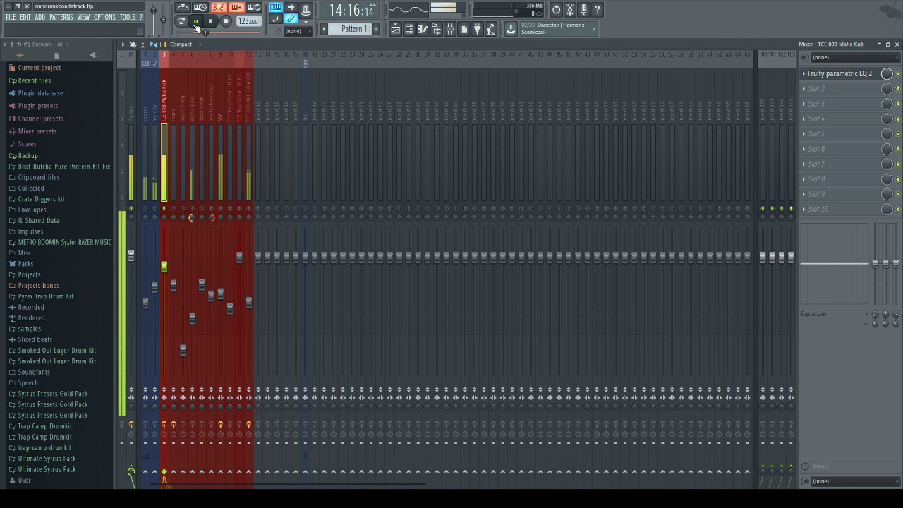
click(871, 76)
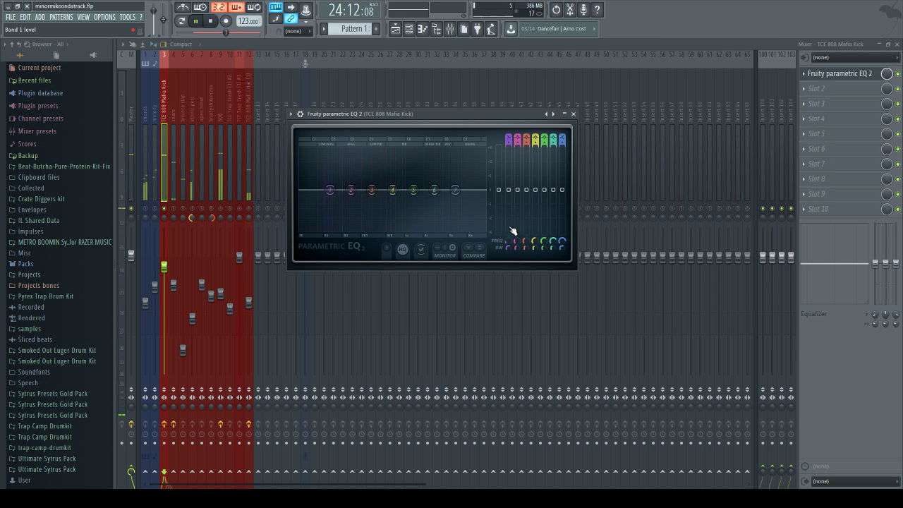
Step: Turn band 7 of the kick EQ into a Steep 6 low pass with its cutoff just below 12 kHz
mouse_move(455, 189)
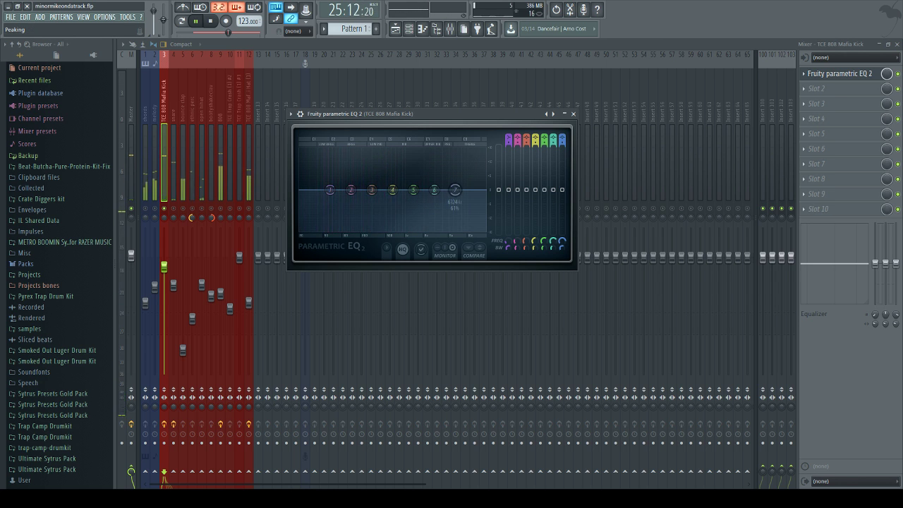
scroll(455, 189, down, 6)
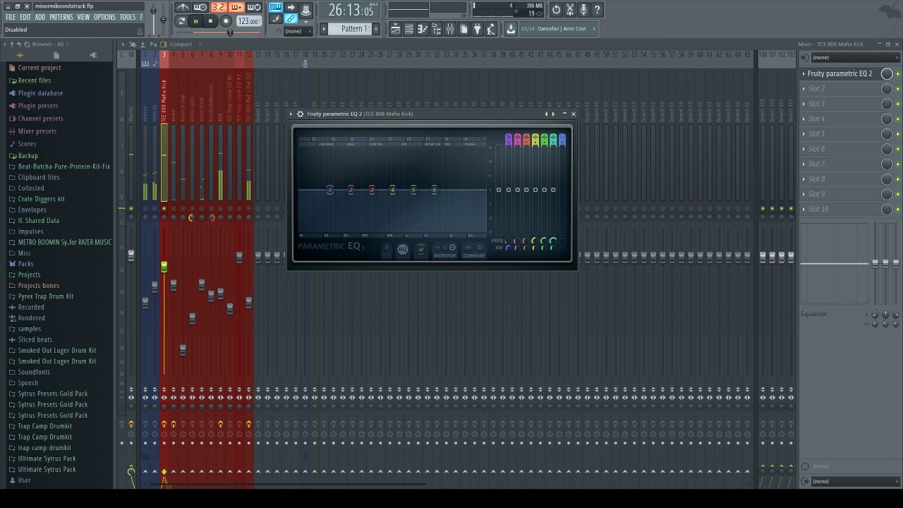
scroll(455, 189, down, 4)
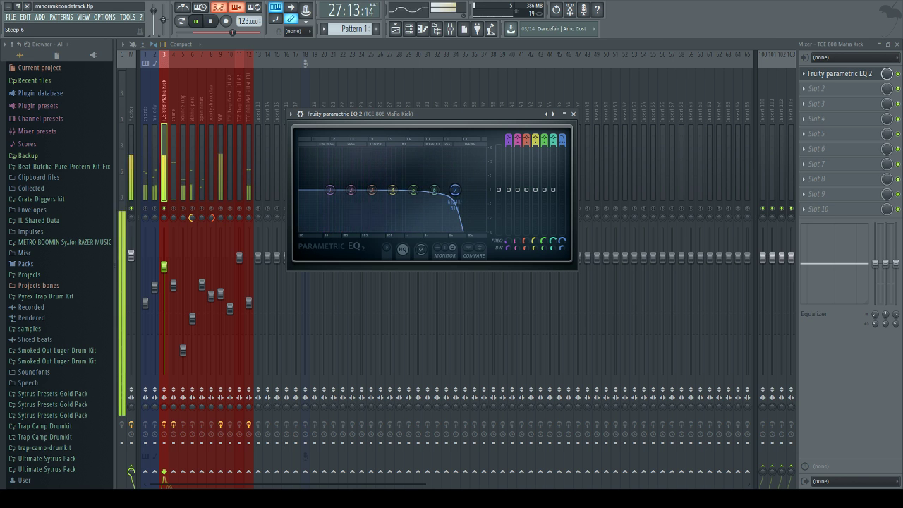
drag(455, 189, 473, 189)
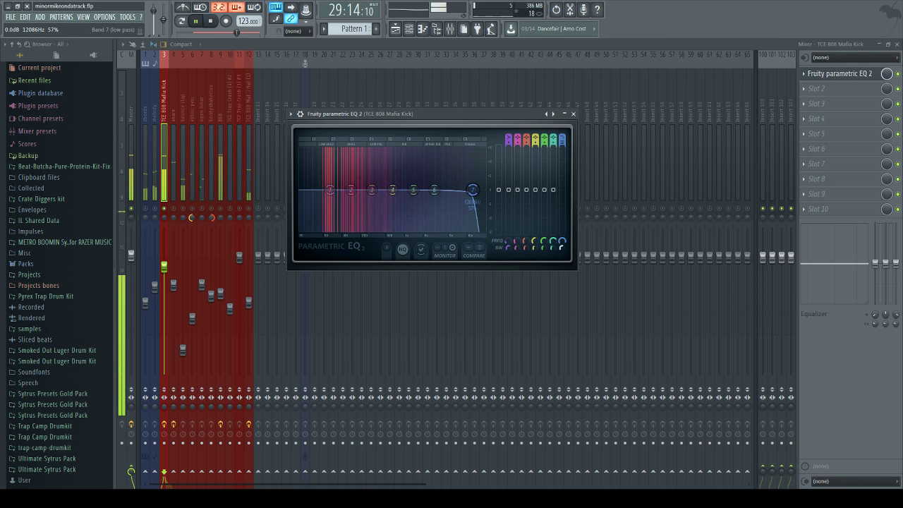
drag(561, 241, 562, 245)
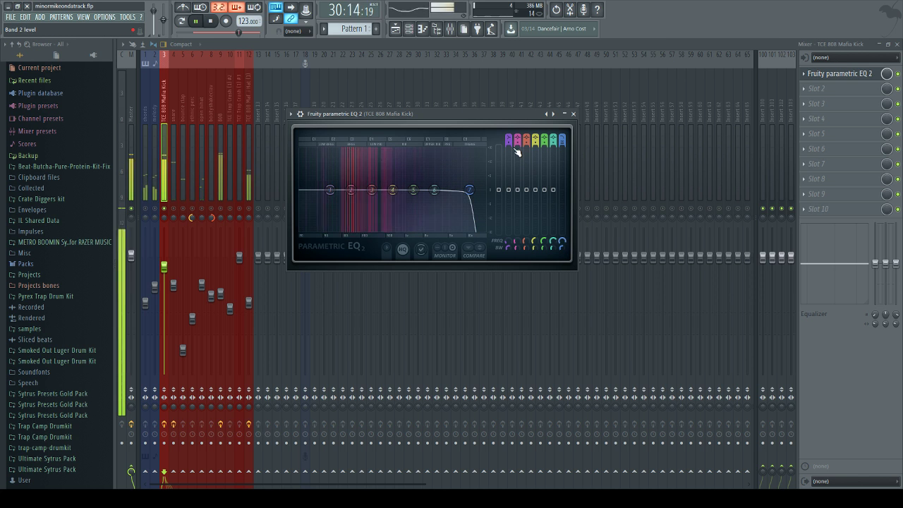
Step: Add a steep, very low-cutoff high pass on band 1 of the kick EQ and slightly boost band 2 at 136 Hz
drag(509, 139, 509, 151)
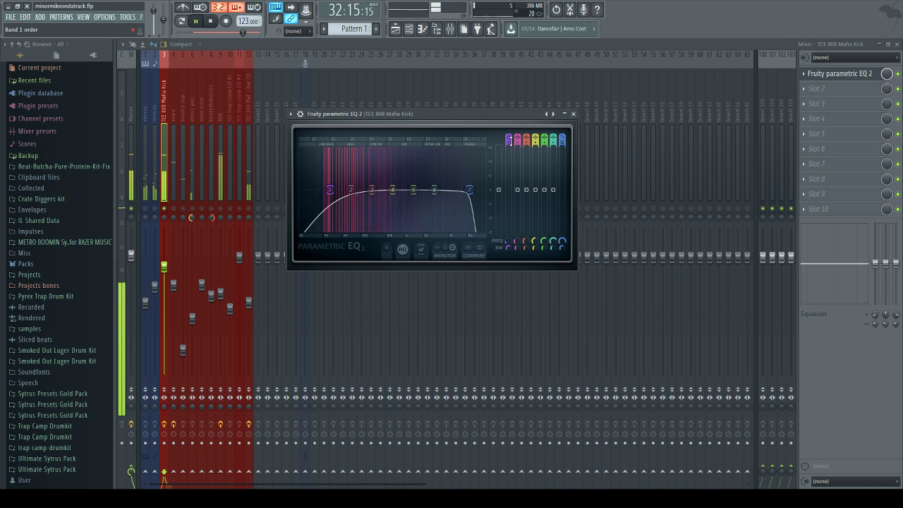
scroll(511, 141, up, 2)
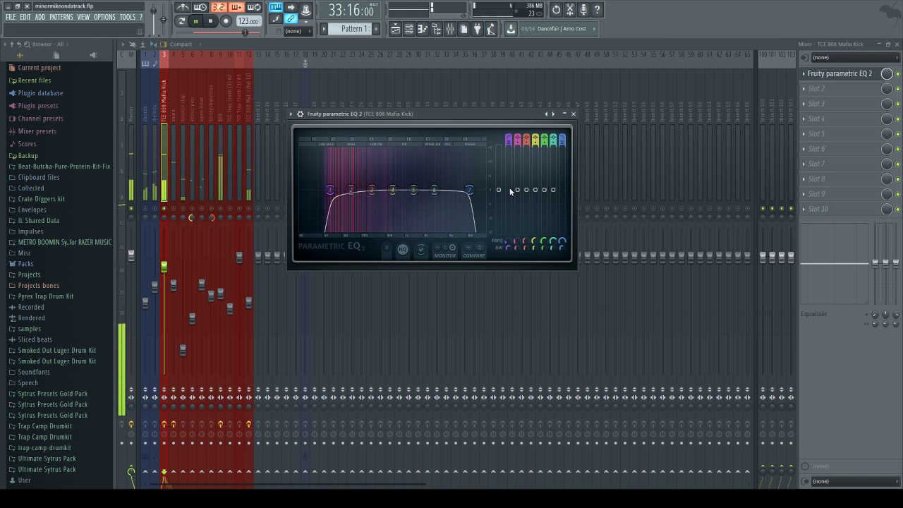
mouse_move(509, 241)
mouse_down()
mouse_move(508, 263)
mouse_move(506, 248)
mouse_up()
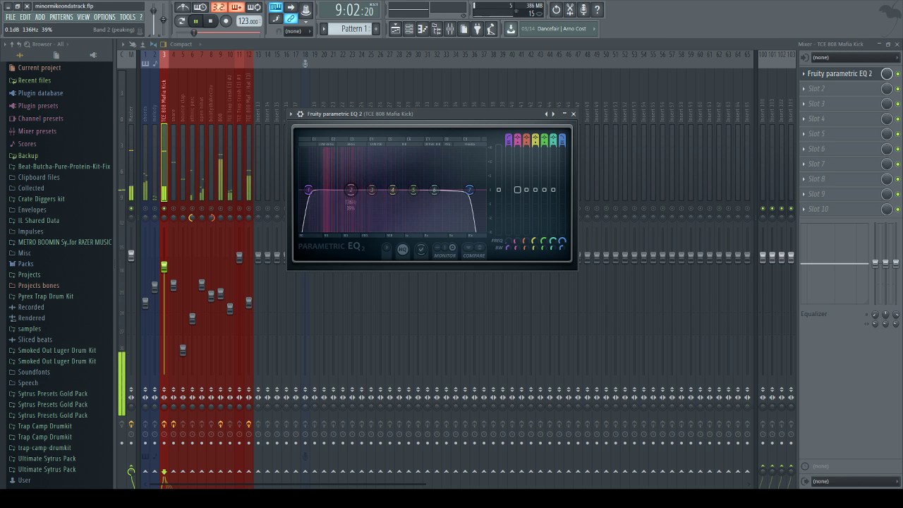
drag(518, 190, 518, 183)
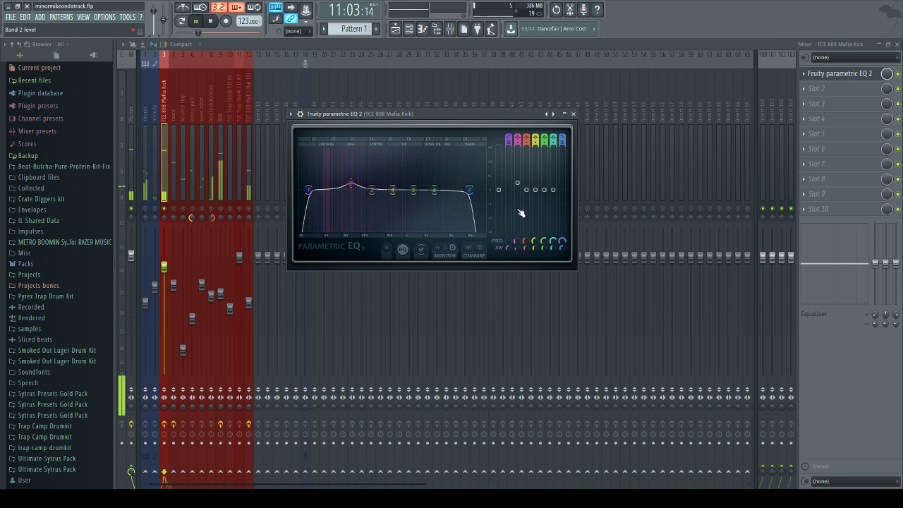
click(574, 114)
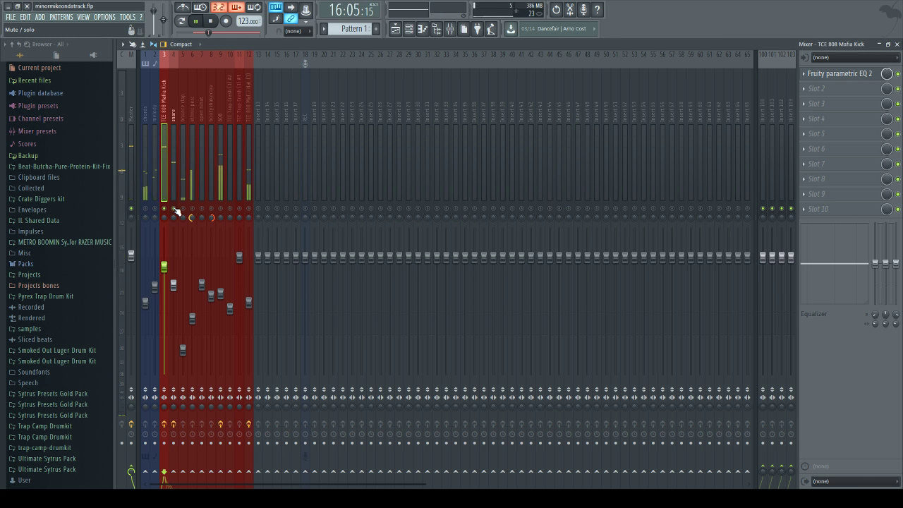
Step: Bring in the snare track alongside the kick and set band 1 of its Fruity parametric EQ 2 to high pass
click(179, 189)
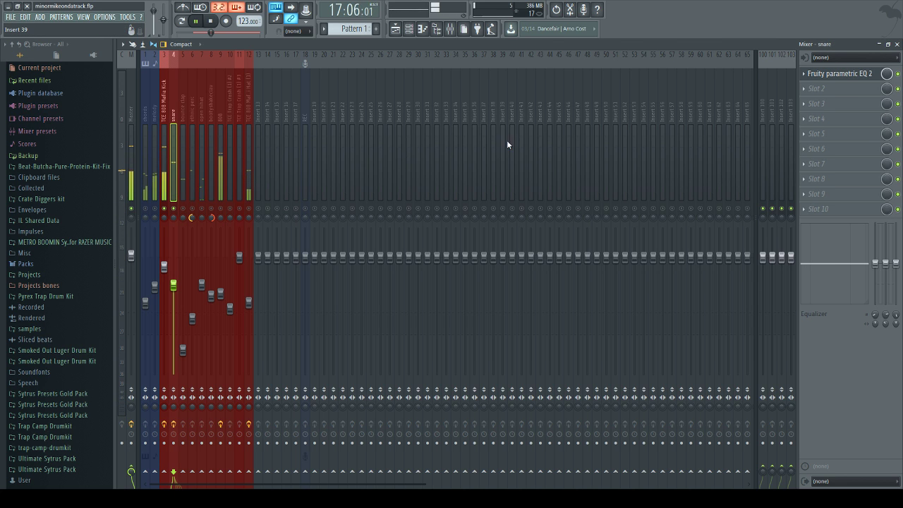
click(843, 75)
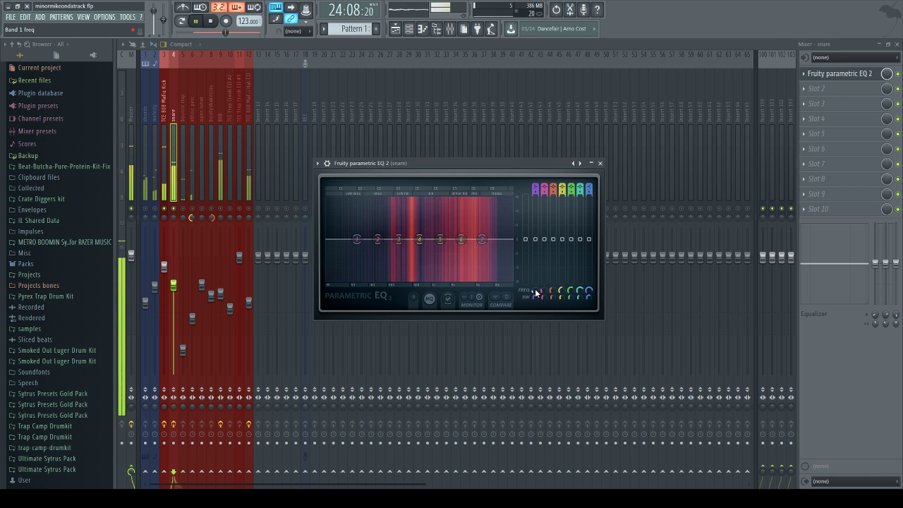
click(536, 188)
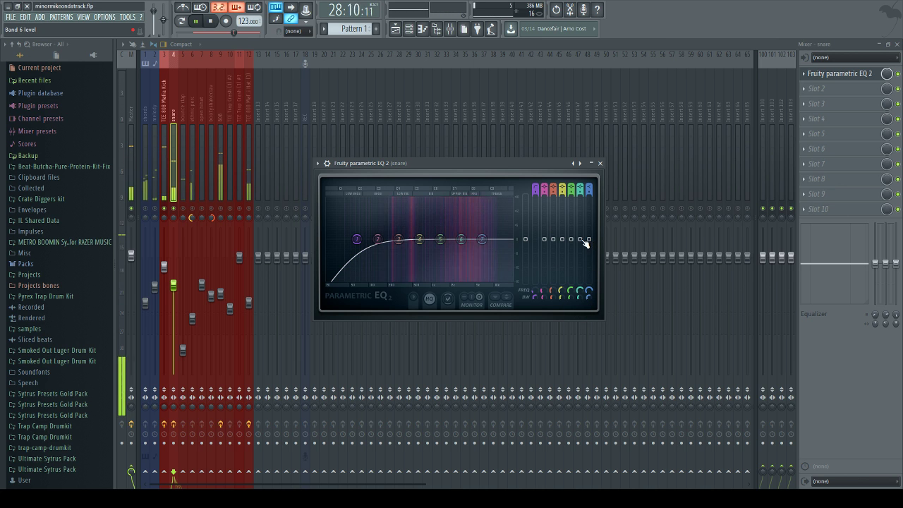
Step: Boost band 6 of the snare EQ by about 3.9 dB with a narrower bandwidth, and boost band 4 at about 445 Hz
drag(580, 239, 580, 230)
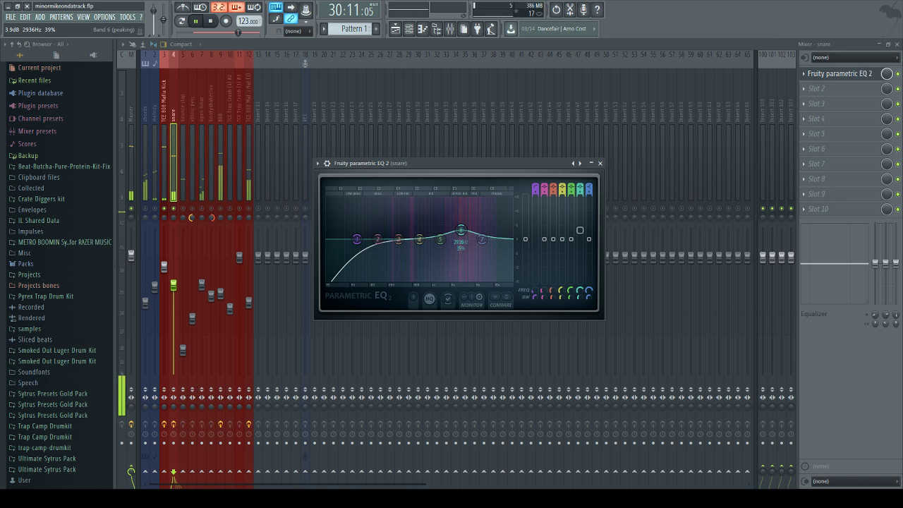
mouse_move(583, 302)
mouse_down()
mouse_move(583, 312)
mouse_move(580, 285)
mouse_move(580, 297)
mouse_up()
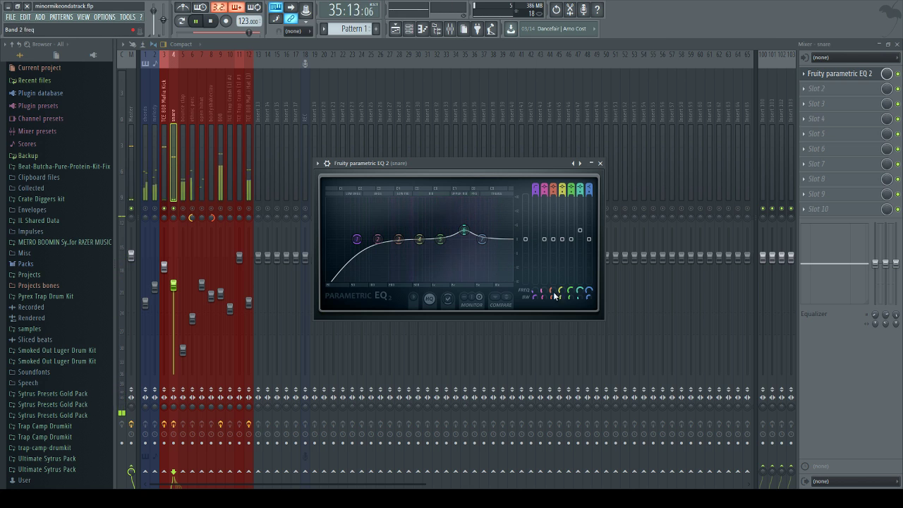
scroll(559, 290, down, 3)
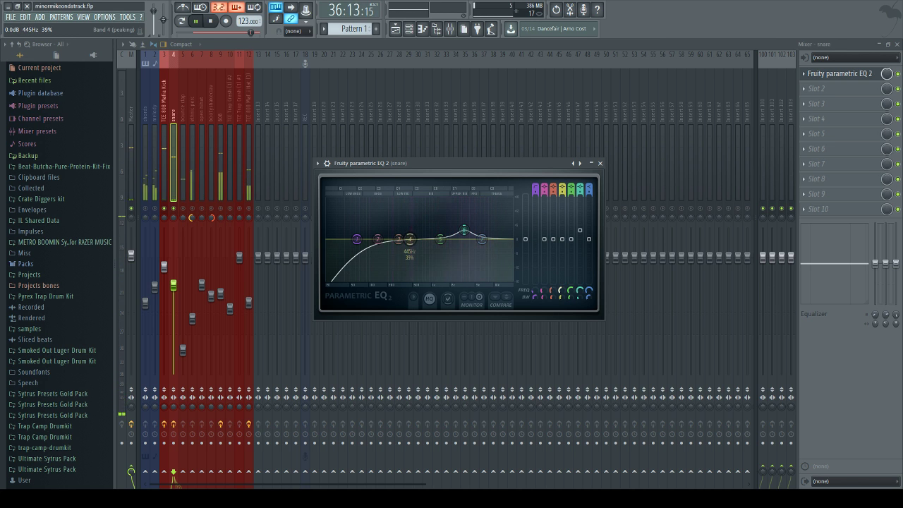
scroll(565, 257, up, 3)
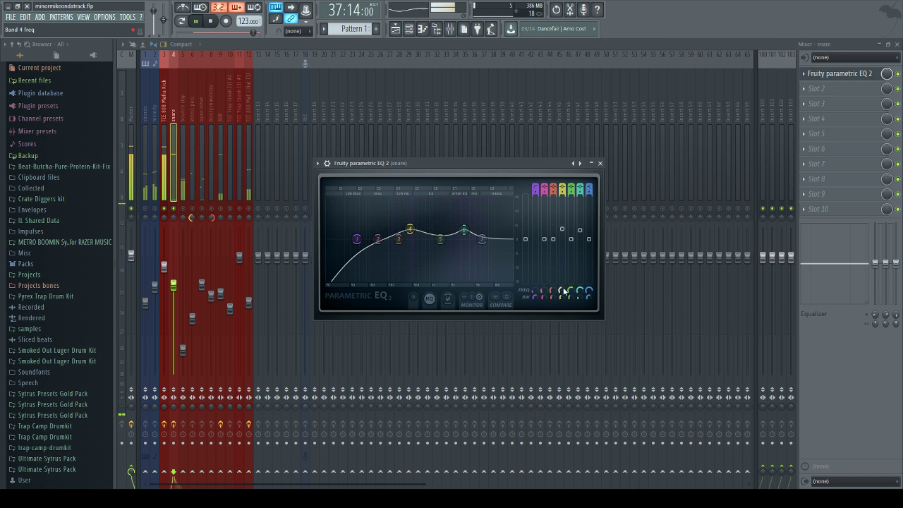
Step: Narrow the bandwidth of band 4 in the snare EQ, nudge its frequency slightly higher, and close the EQ
scroll(563, 300, down, 3)
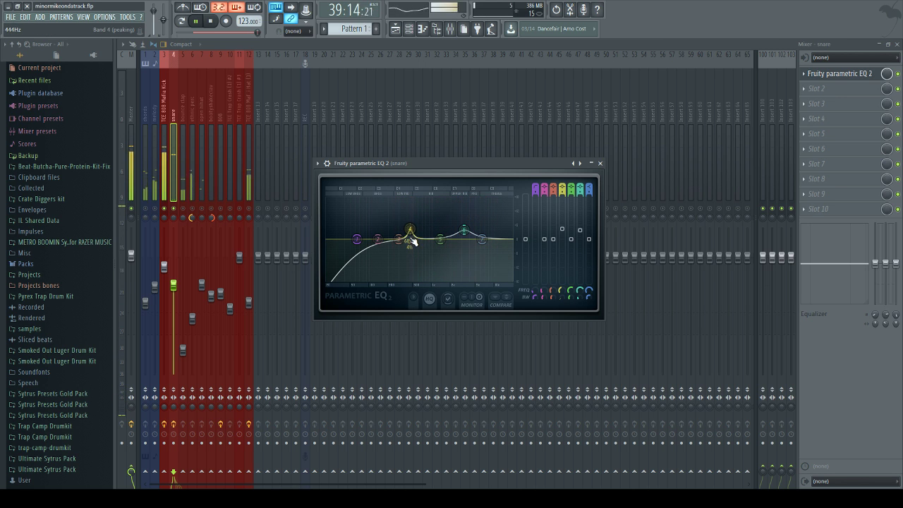
drag(415, 240, 411, 235)
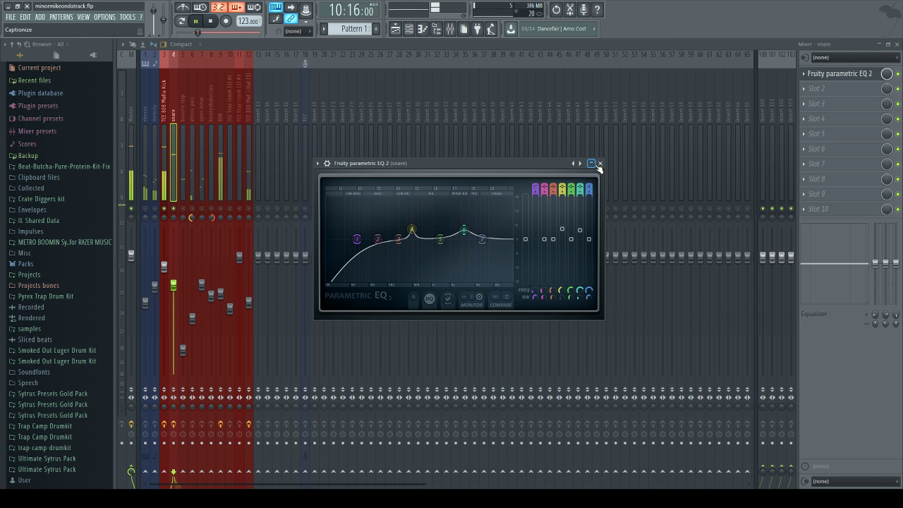
click(600, 164)
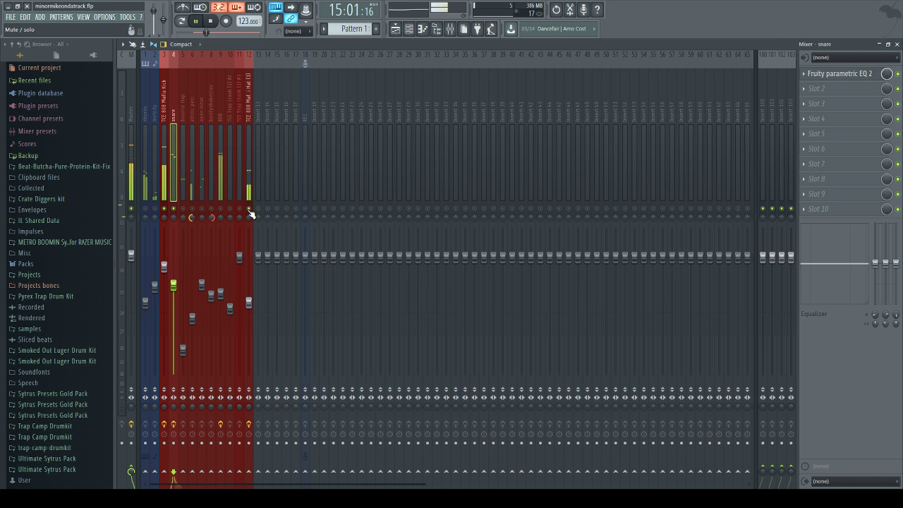
Step: Open the Fruity parametric EQ 2 on the TCE 808 Mafia Hi Hat track and set band 1 to high pass
click(841, 81)
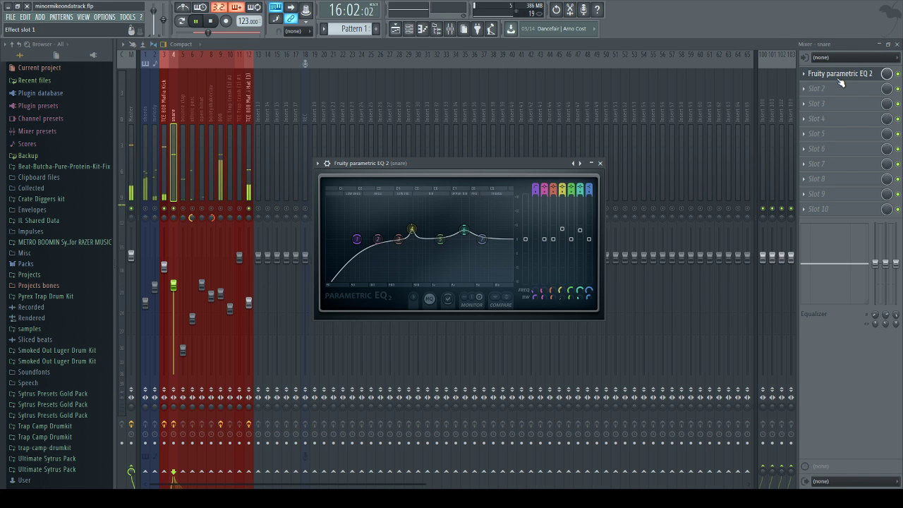
click(249, 121)
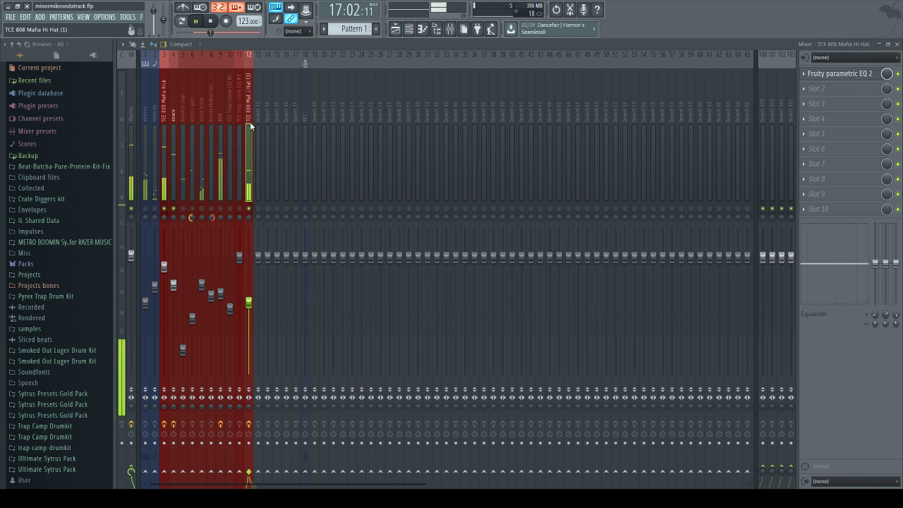
click(843, 75)
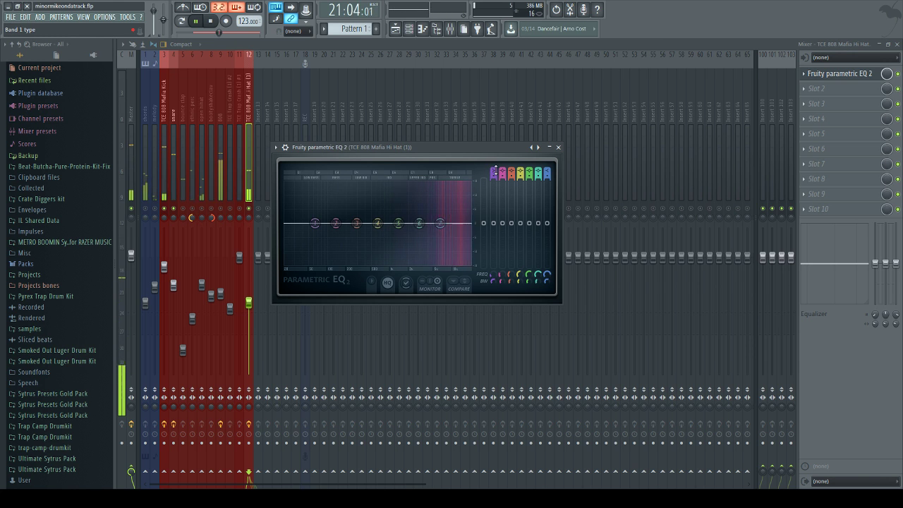
scroll(494, 171, down, 2)
scroll(495, 171, up, 1)
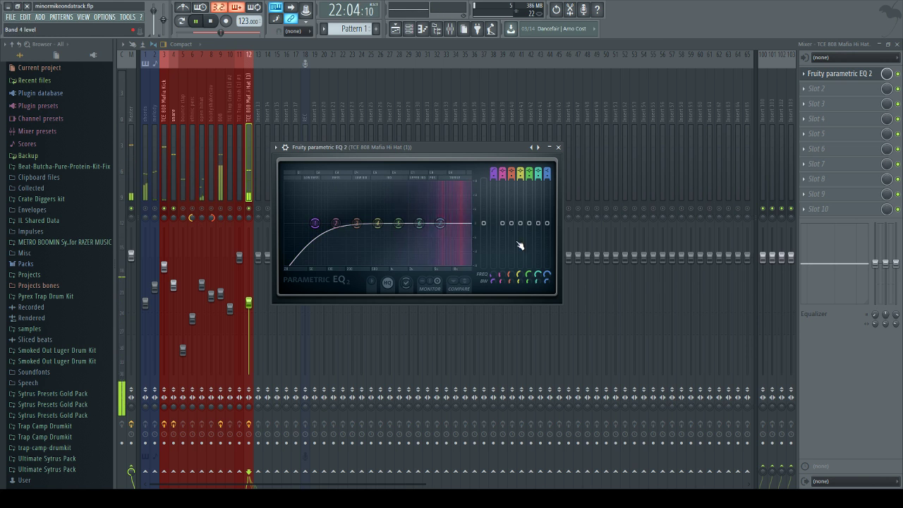
Step: Give the hi-hat's band 1 high pass a Steep 8 slope and raise its cutoff to around band 5's frequency
drag(494, 275, 494, 230)
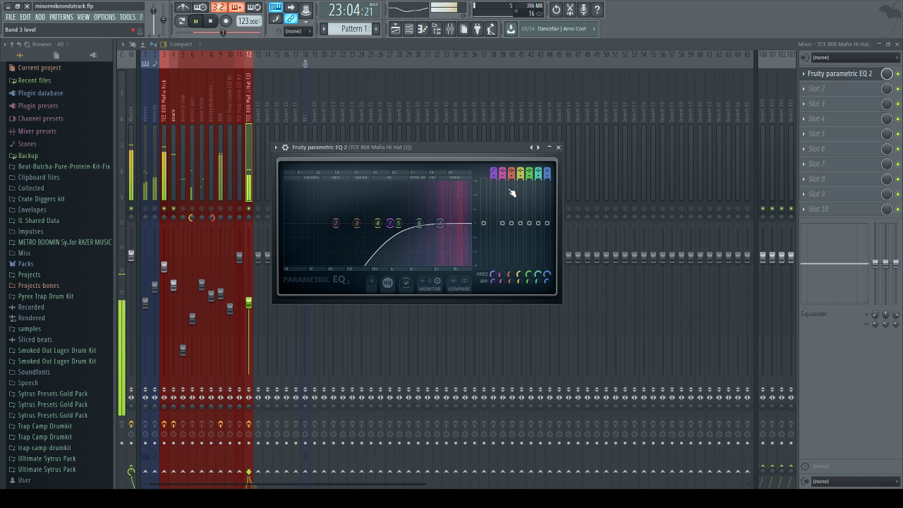
drag(495, 175, 494, 169)
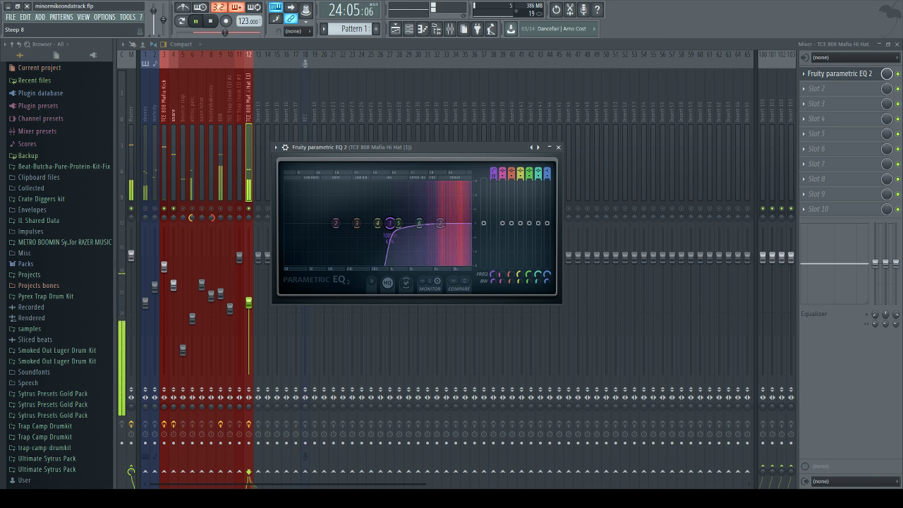
scroll(493, 276, up, 5)
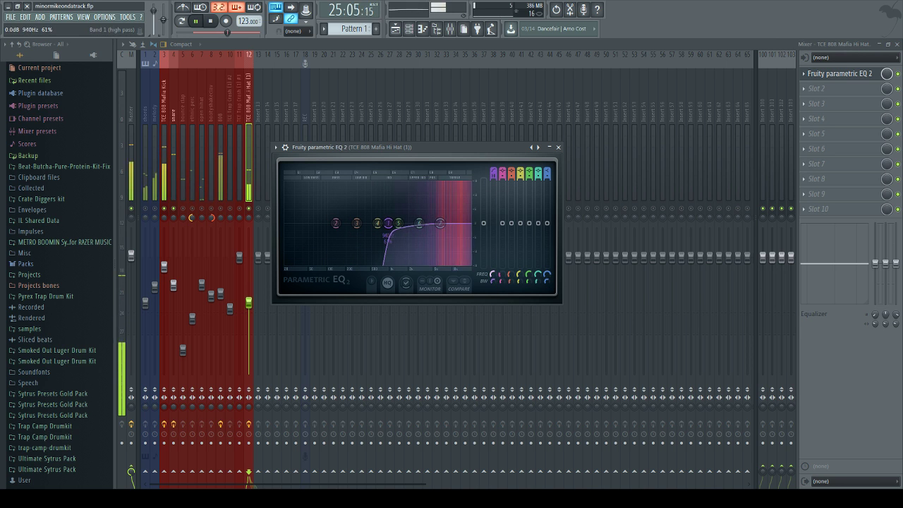
drag(492, 281, 512, 265)
Step: Boost the hi-hat EQ's band 7 high shelf by 3.0 dB at about 5028 Hz and close the EQ
drag(551, 228, 551, 220)
drag(547, 273, 546, 278)
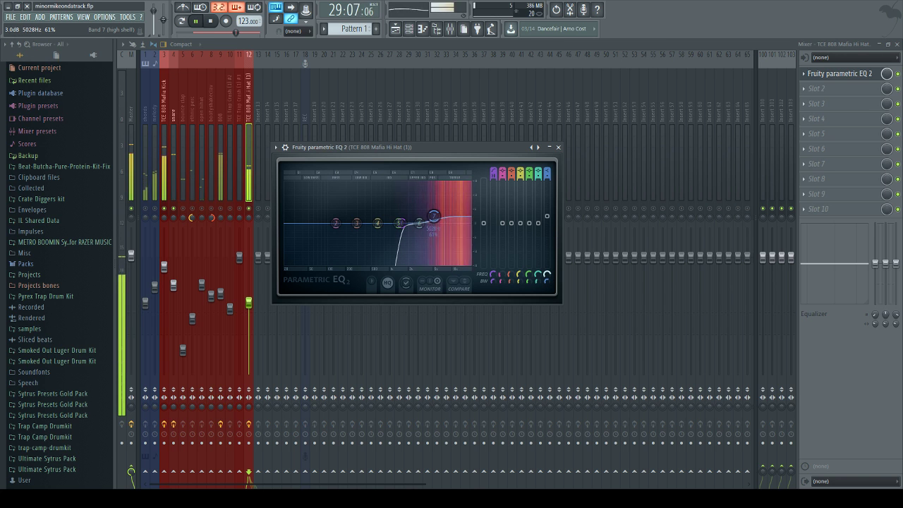
click(558, 148)
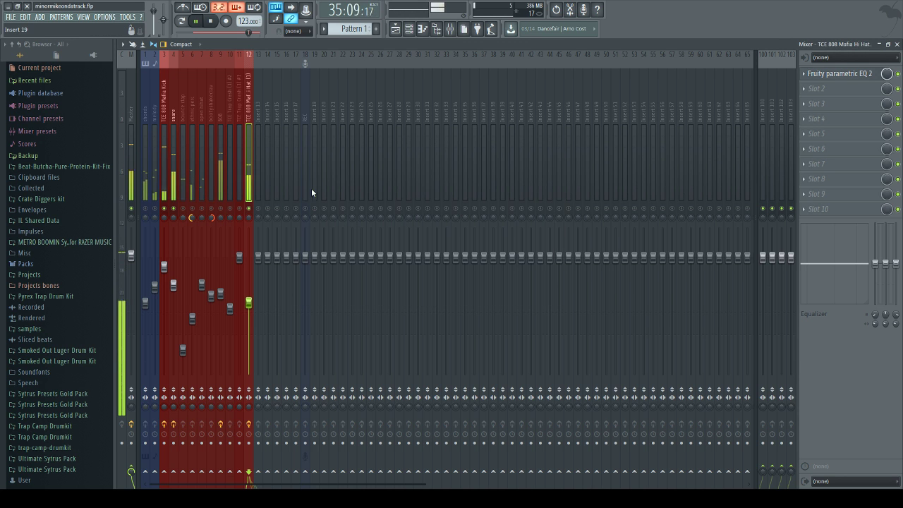
Step: Bring in the 808 track, open its Fruity parametric EQ 2, and move playback back to an earlier part of the song
click(220, 199)
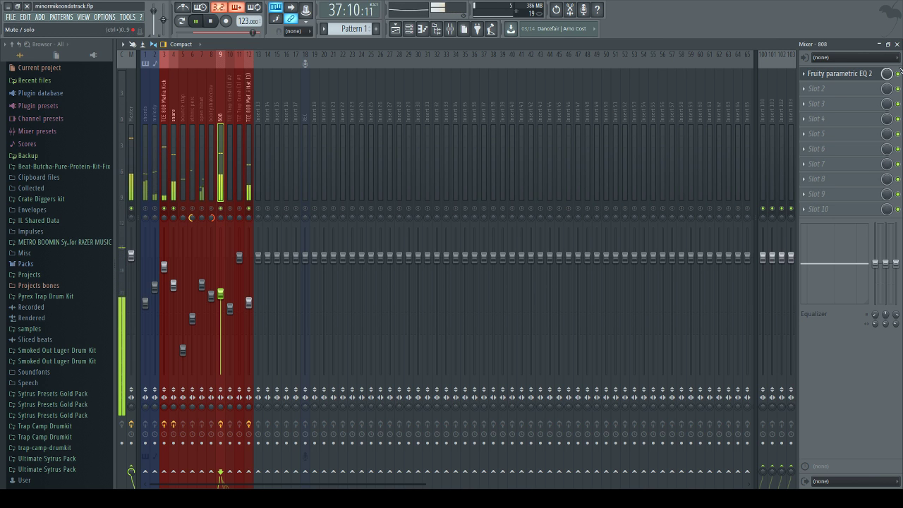
click(875, 74)
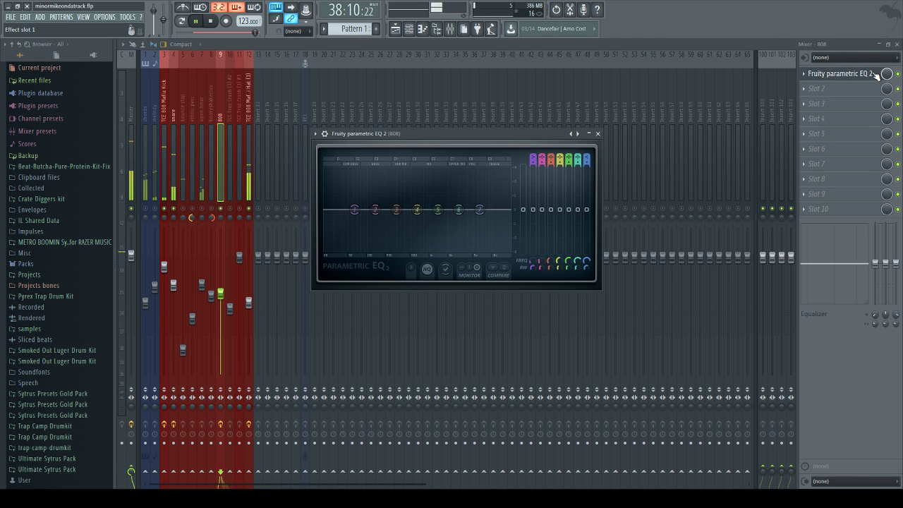
click(206, 21)
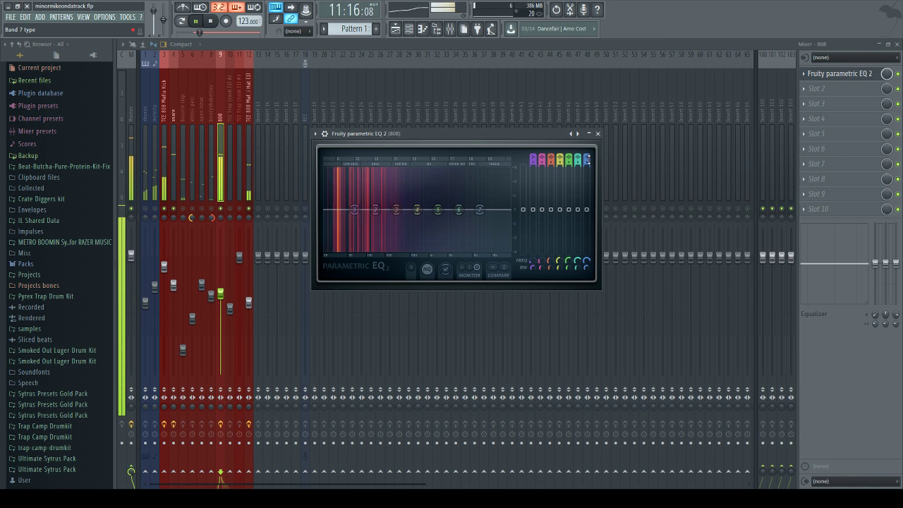
Step: Turn band 7 of the 808 EQ into a steep low pass with its cutoff just above band 5, and slightly boost band 1
click(586, 159)
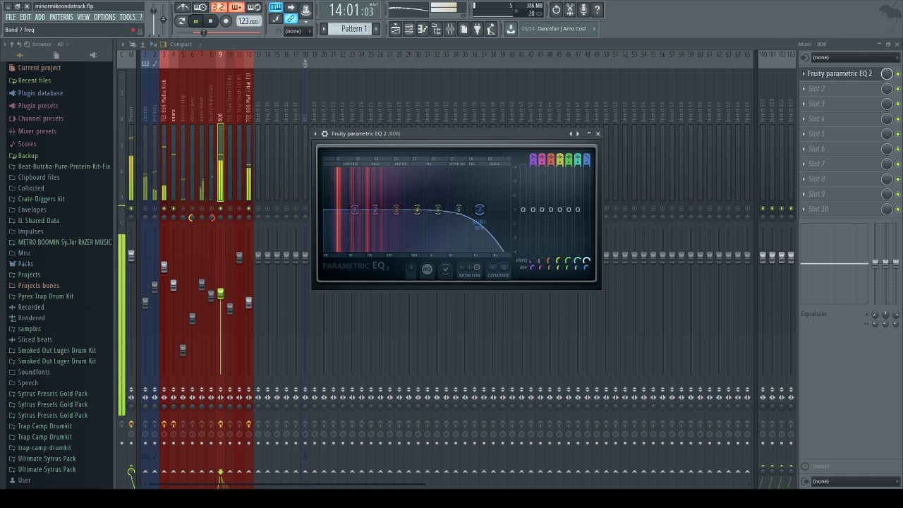
drag(479, 210, 444, 210)
scroll(444, 210, up, 2)
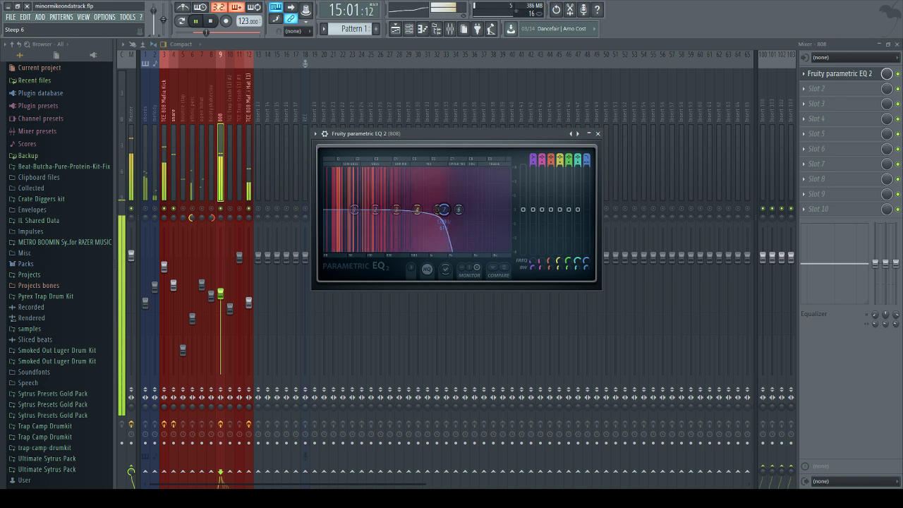
drag(585, 165, 585, 159)
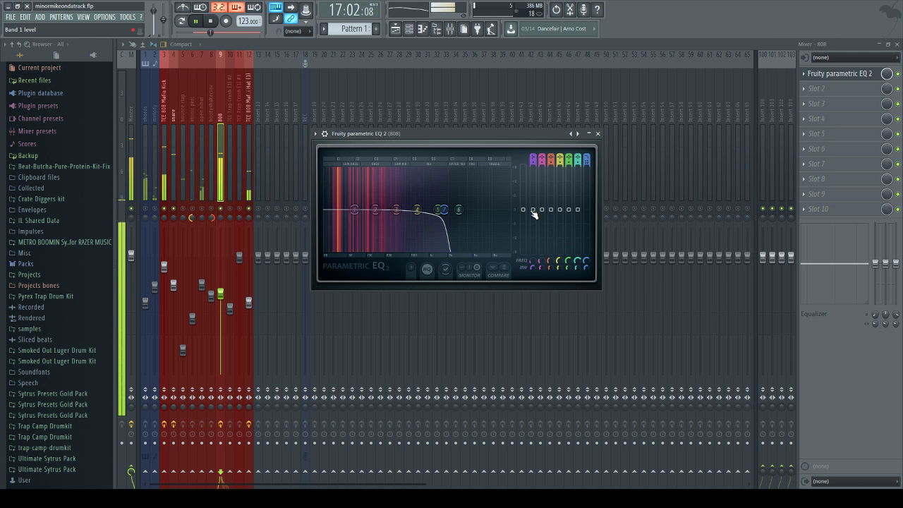
scroll(534, 215, up, 3)
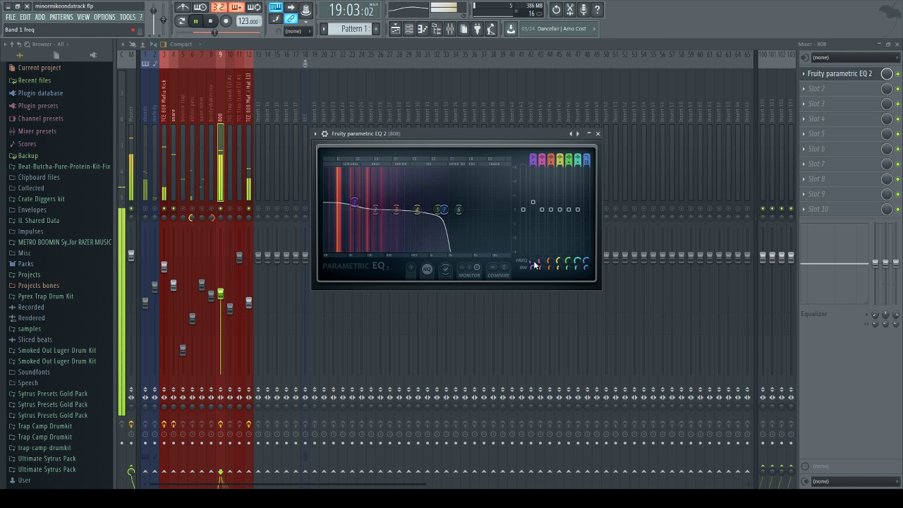
click(598, 134)
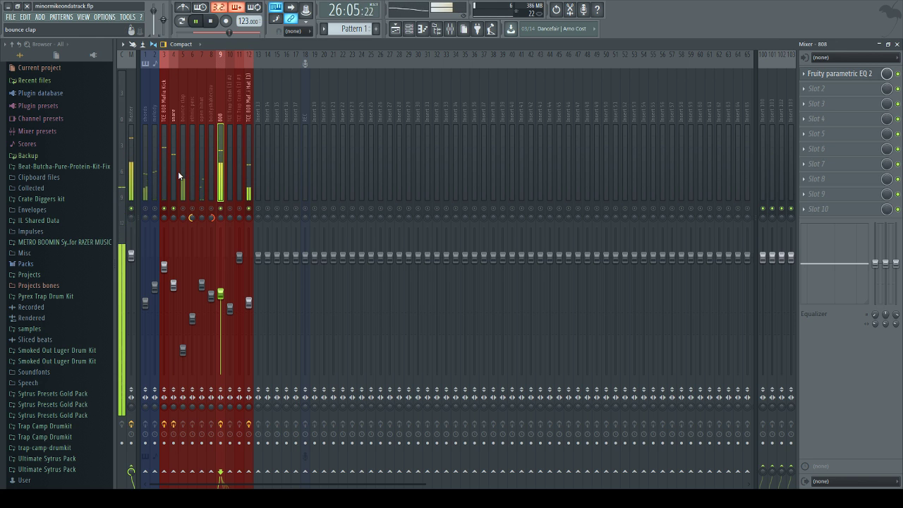
Step: Unmute the remaining clap, percussion, open hi-hat and crash tracks, plus the melody and chords tracks
click(183, 209)
click(191, 209)
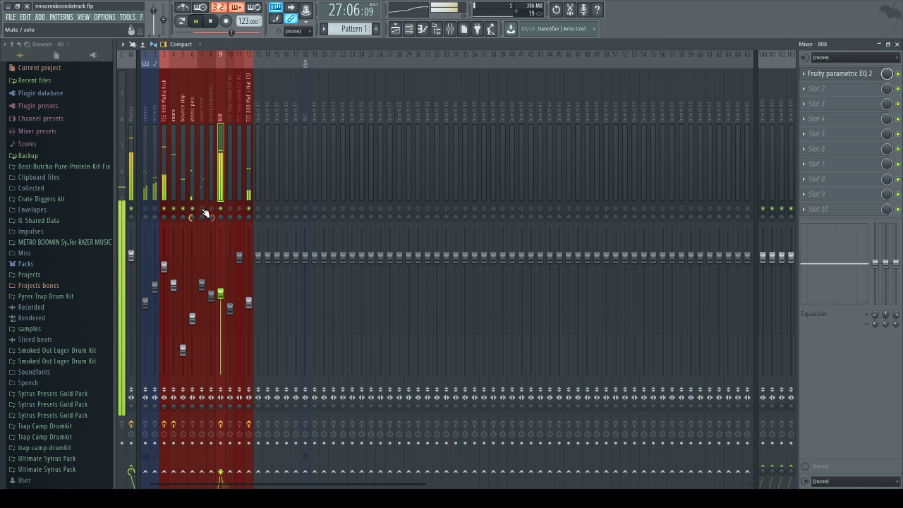
click(201, 208)
click(230, 209)
click(239, 209)
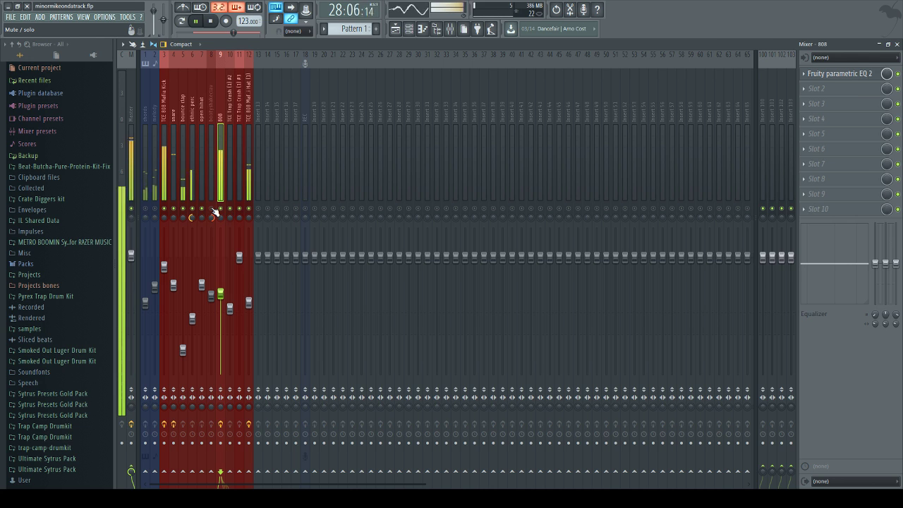
click(155, 209)
click(146, 209)
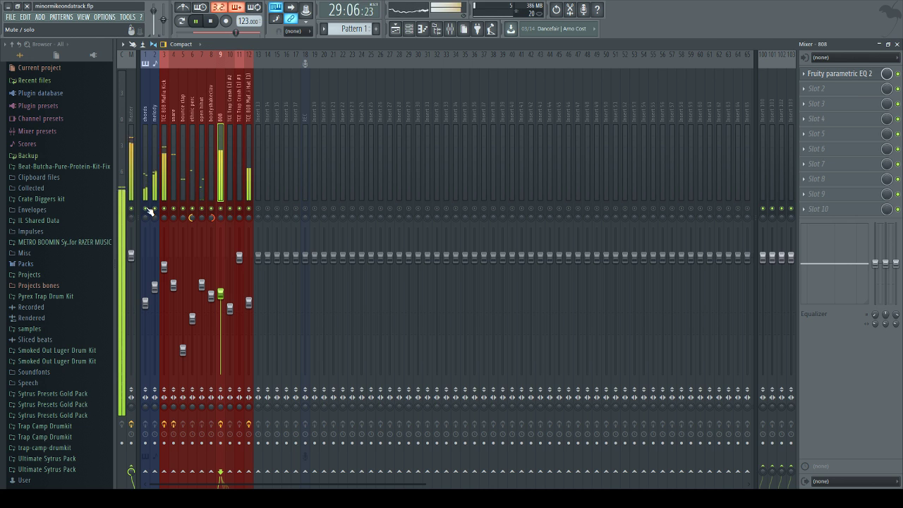